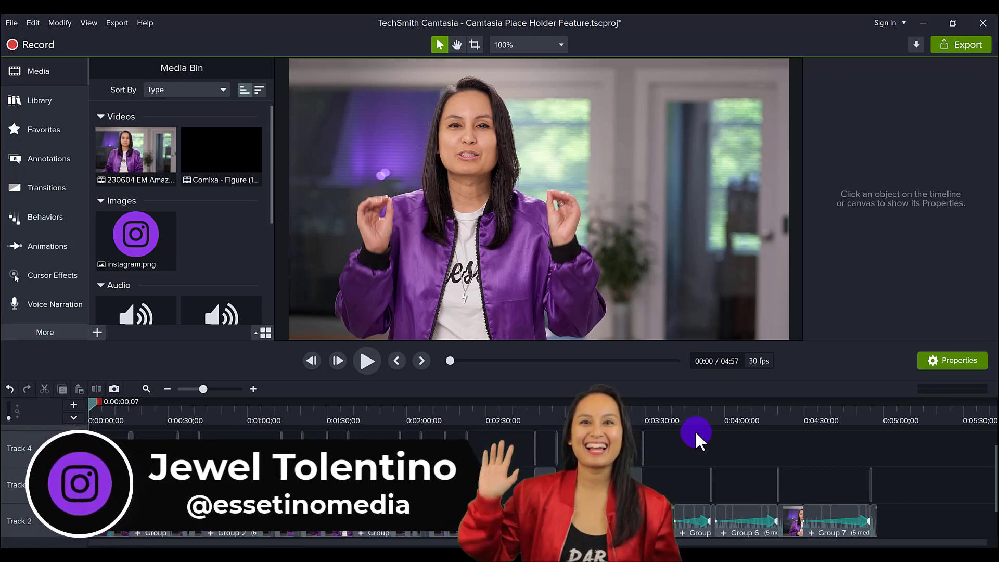
- Move the playhead to the 0:00:48 mark on the timeline
left_click(214, 417)
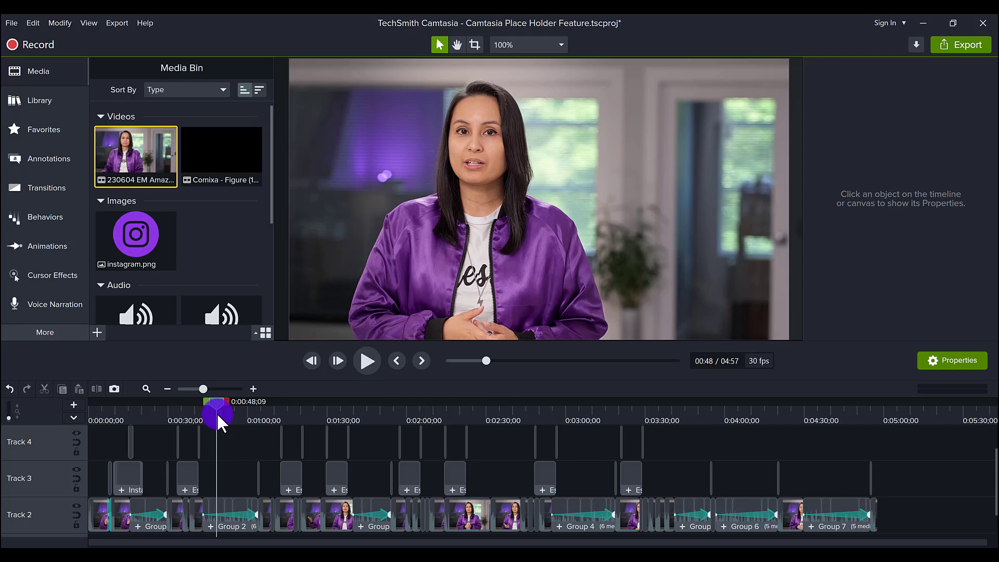
left_click_drag(916, 517, 96, 518)
left_click(229, 413)
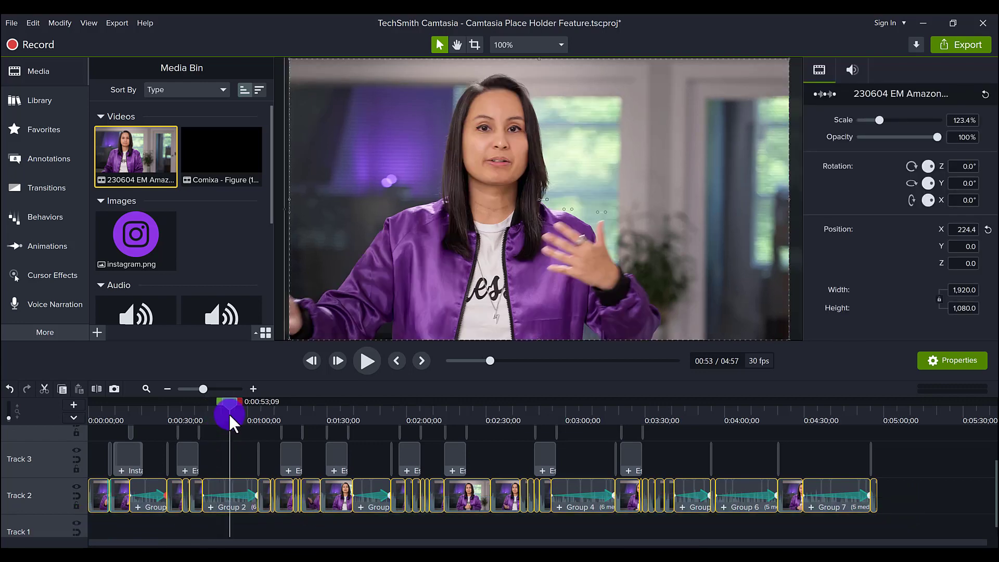
left_click(218, 451)
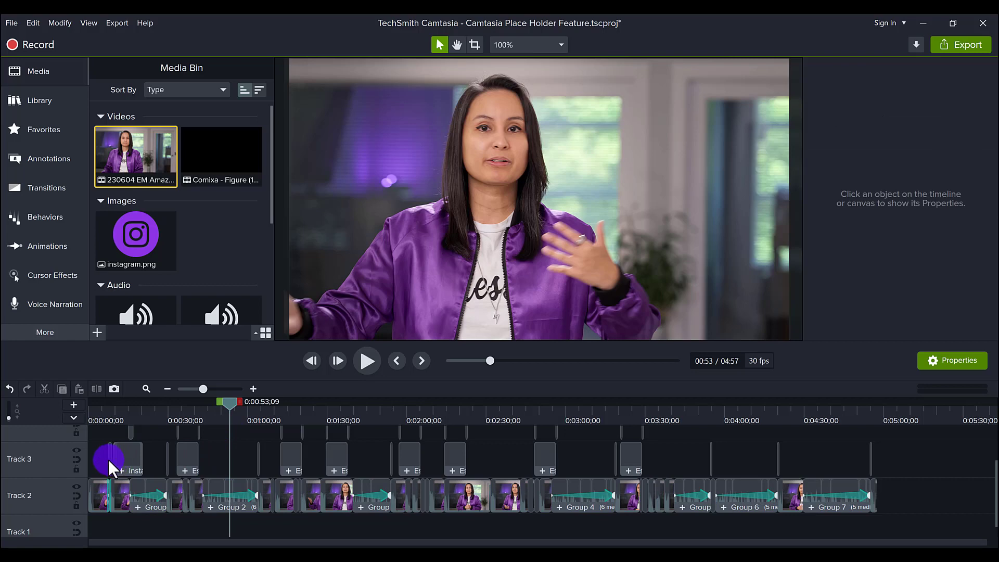
left_click(136, 437)
left_click_drag(130, 406, 121, 405)
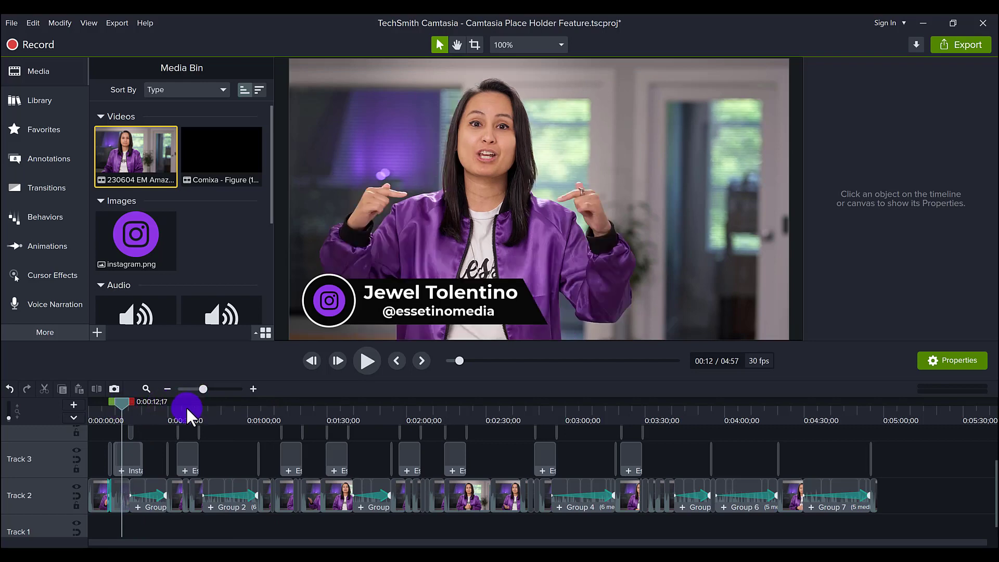
mouse_move(182, 411)
left_mouse_down()
mouse_move(176, 416)
mouse_move(186, 415)
left_mouse_up()
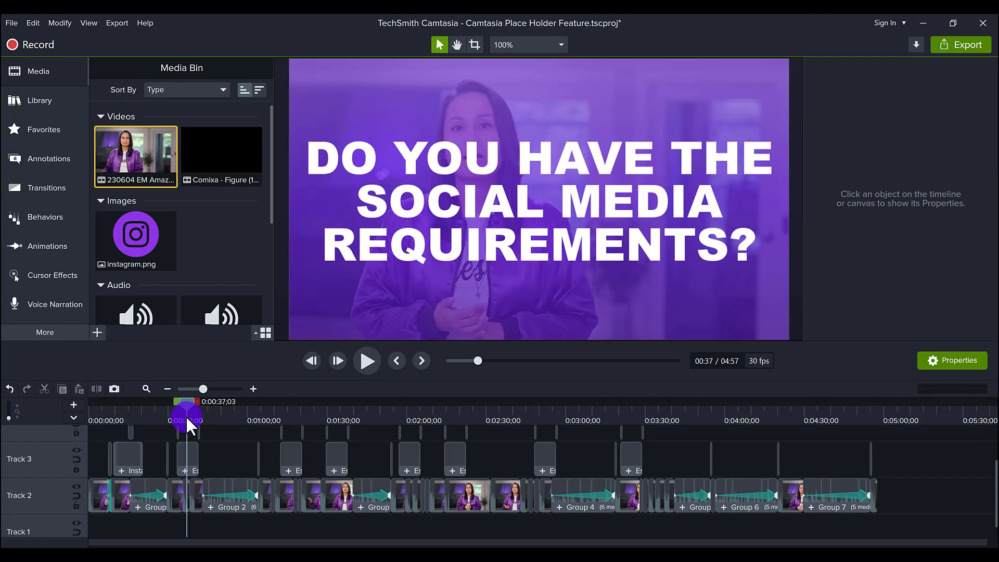
left_click_drag(185, 416, 213, 423)
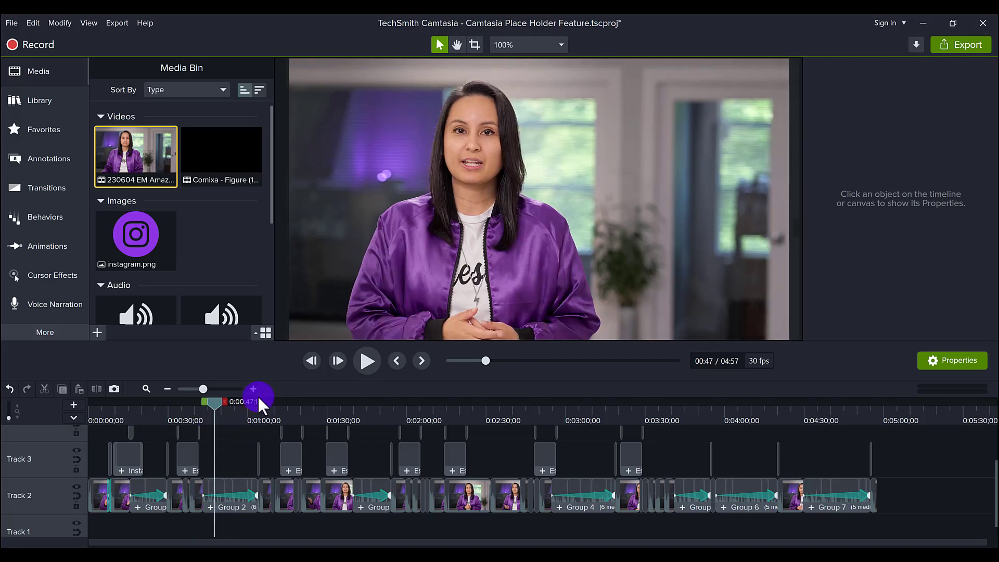
left_click(251, 389)
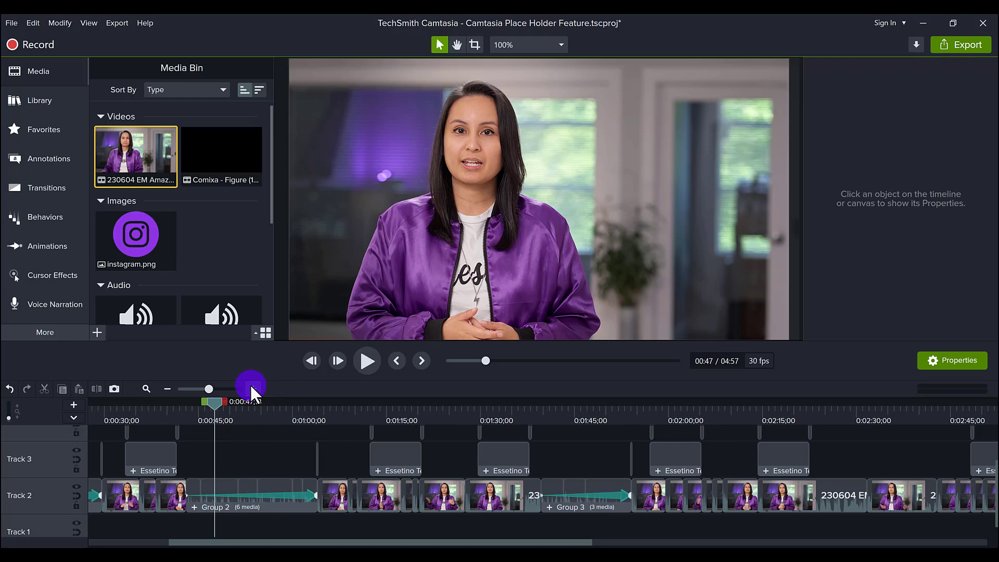
scroll(230, 446, "up", 1)
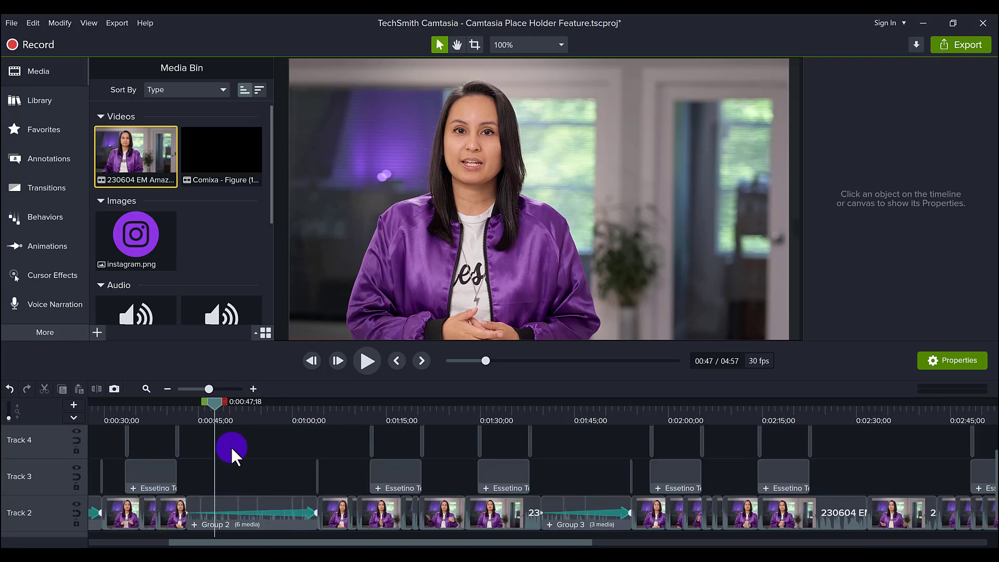
left_click_drag(230, 414, 218, 417)
scroll(220, 435, "up", 1)
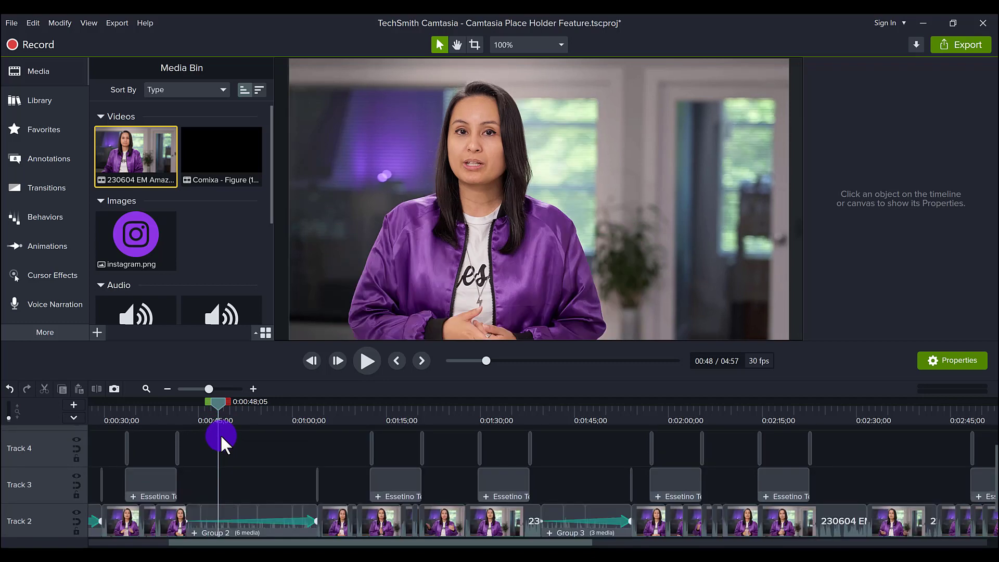
scroll(991, 437, "up", 2)
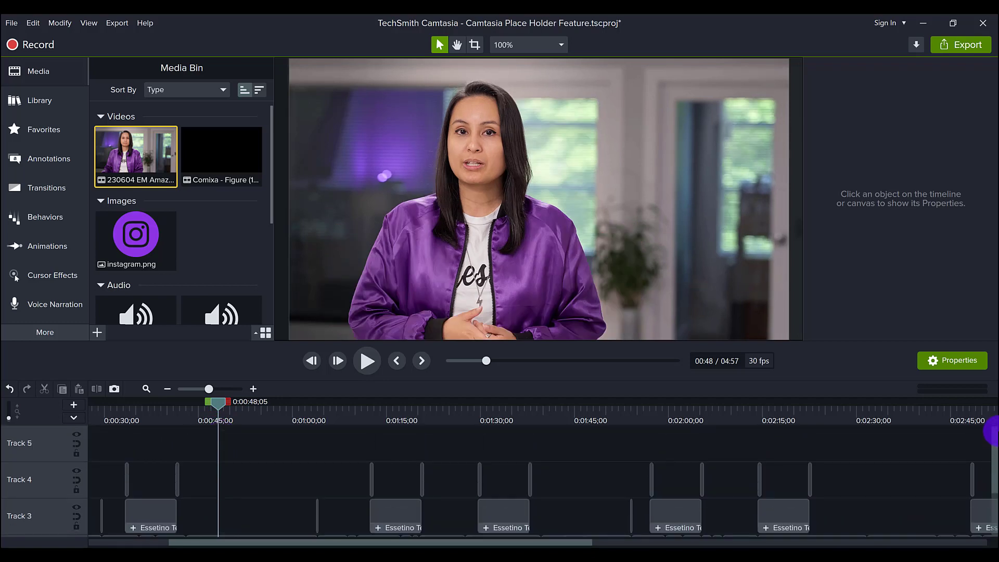
right_click(219, 447)
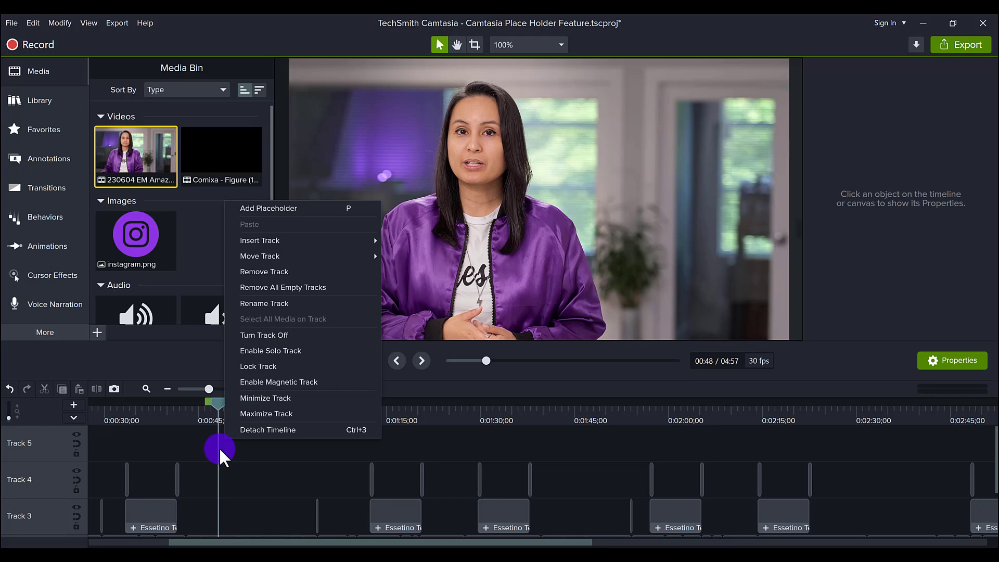
left_click(278, 207)
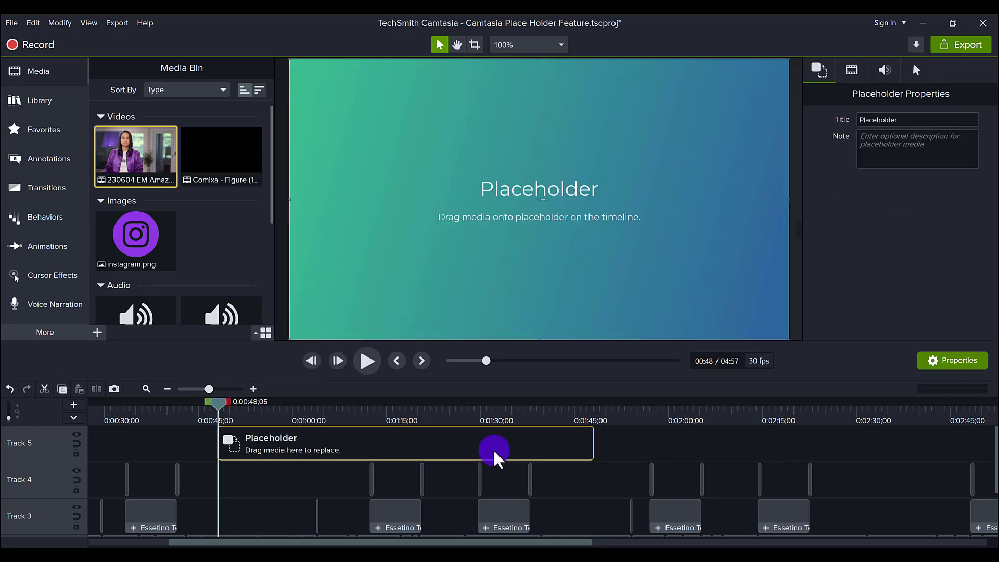
key("Delete")
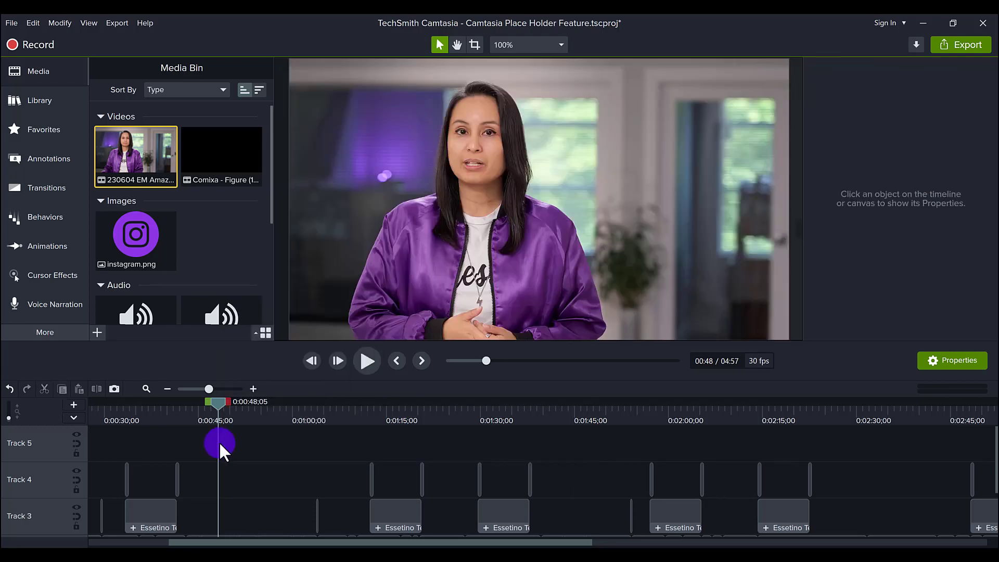
- Restore the deleted placeholder clip and change its title to 'Picture'
key("ctrl+z")
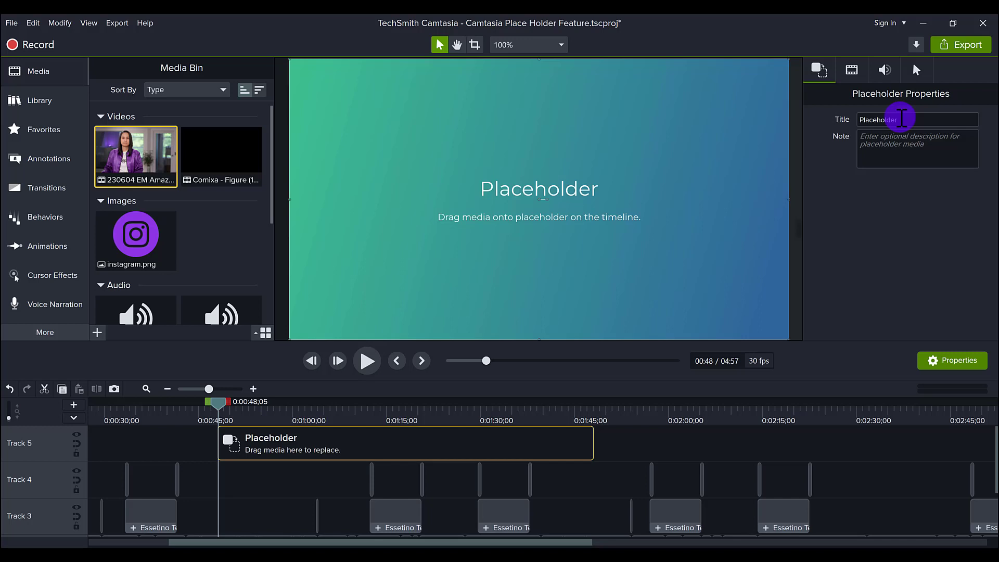
double_click(901, 118)
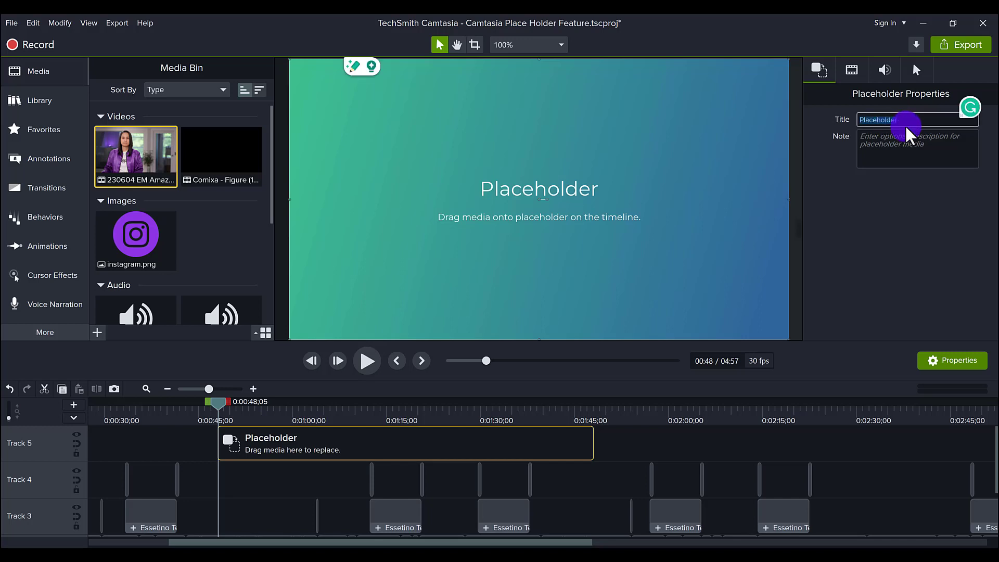
type("Picture of a dog")
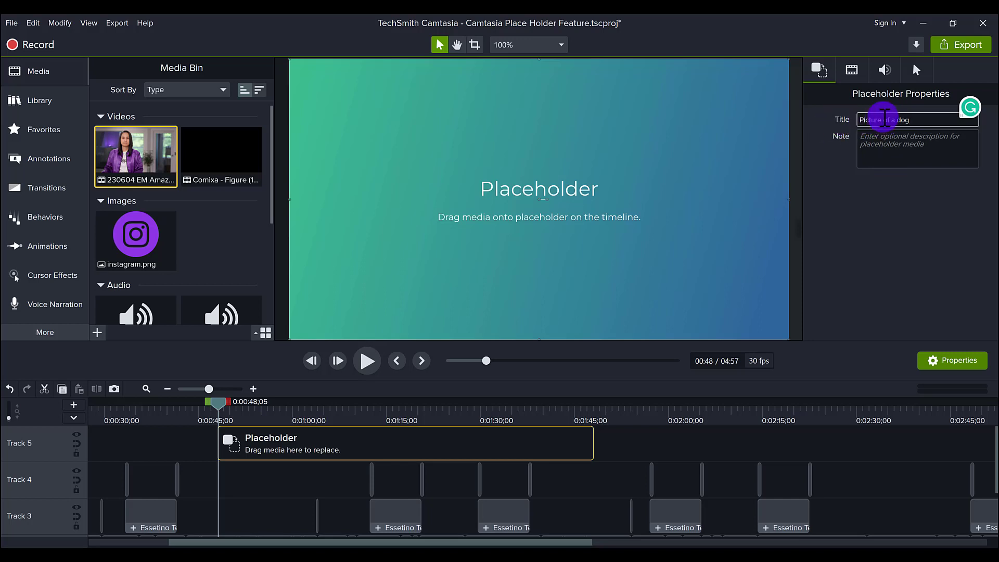
left_click_drag(885, 120, 928, 120)
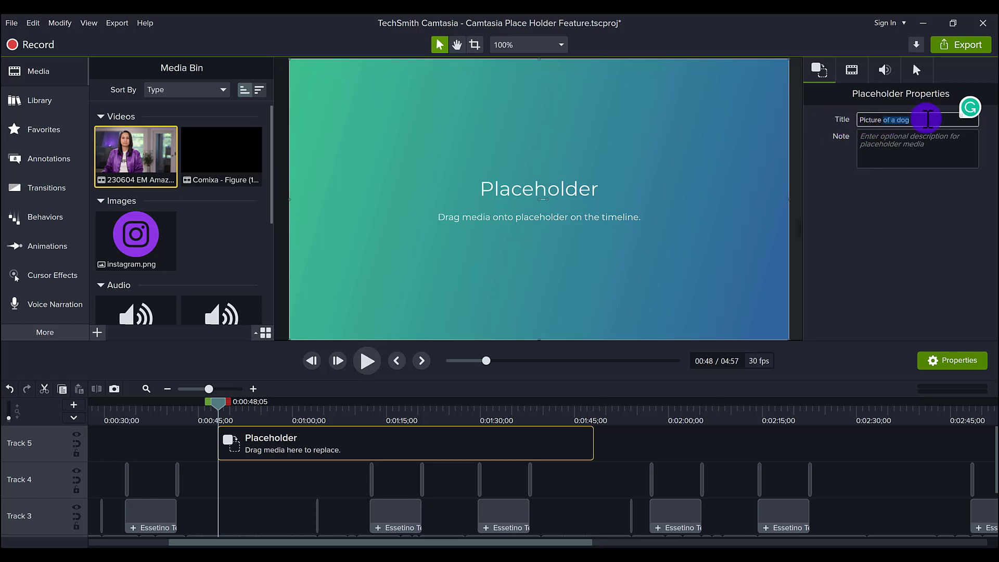
key("BackSpace")
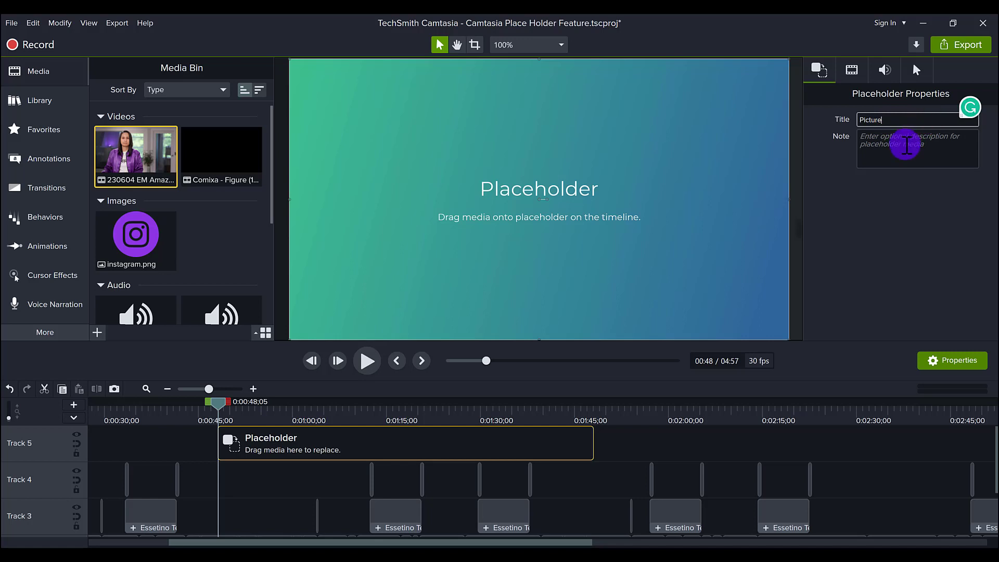
- Write 'of a dog eating ice cream' as the note, then move that text into the title after 'Picture'
left_click(906, 145)
type("of a ")
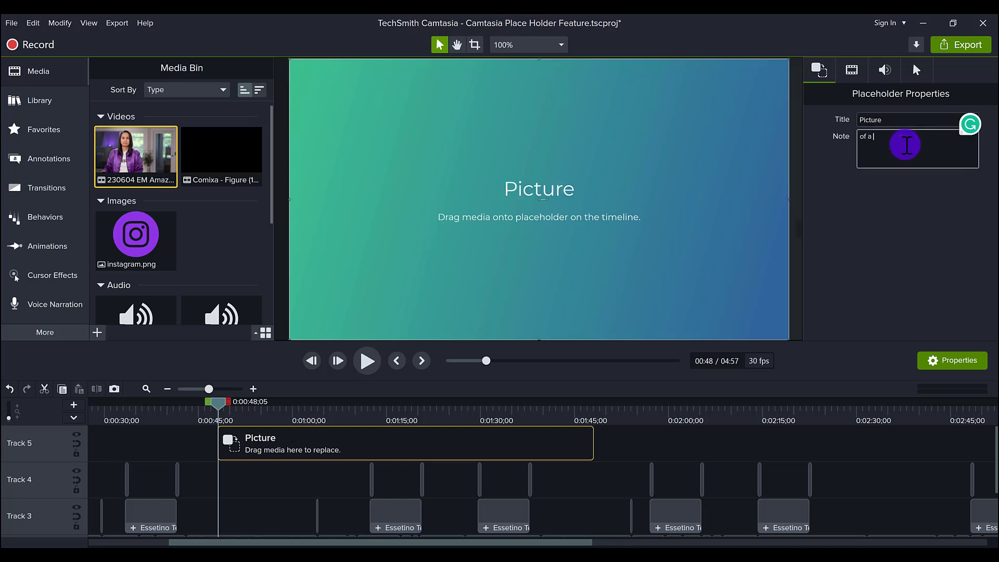
type("dog eating ice cream")
left_click(864, 216)
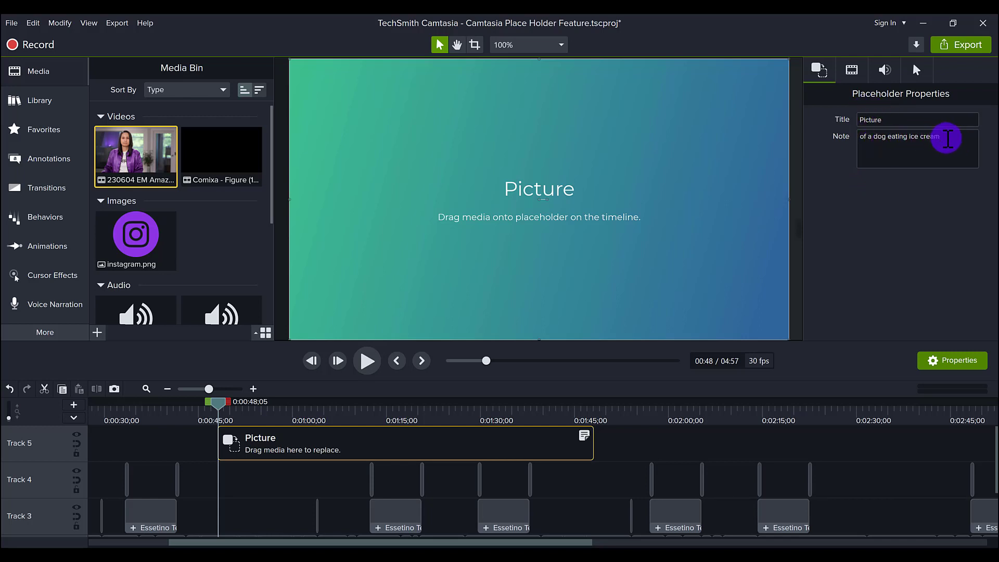
left_click_drag(941, 137, 861, 138)
key("ctrl+c")
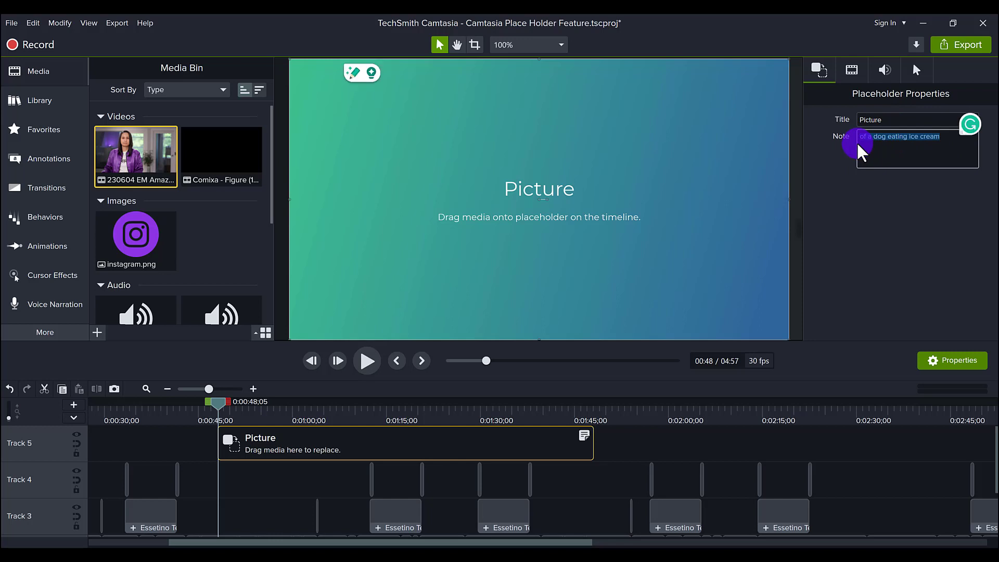
key("BackSpace")
left_click(895, 121)
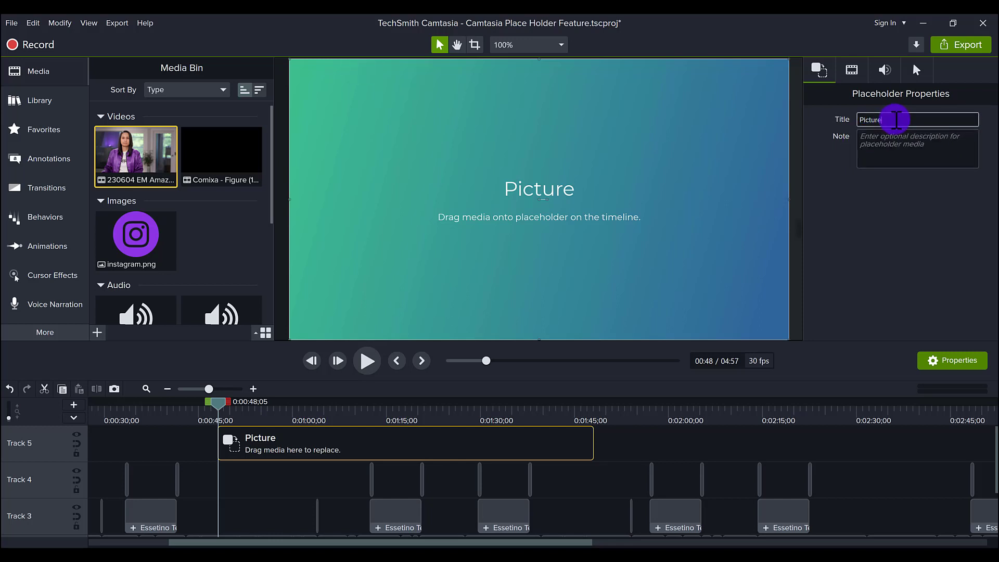
key("ctrl+v")
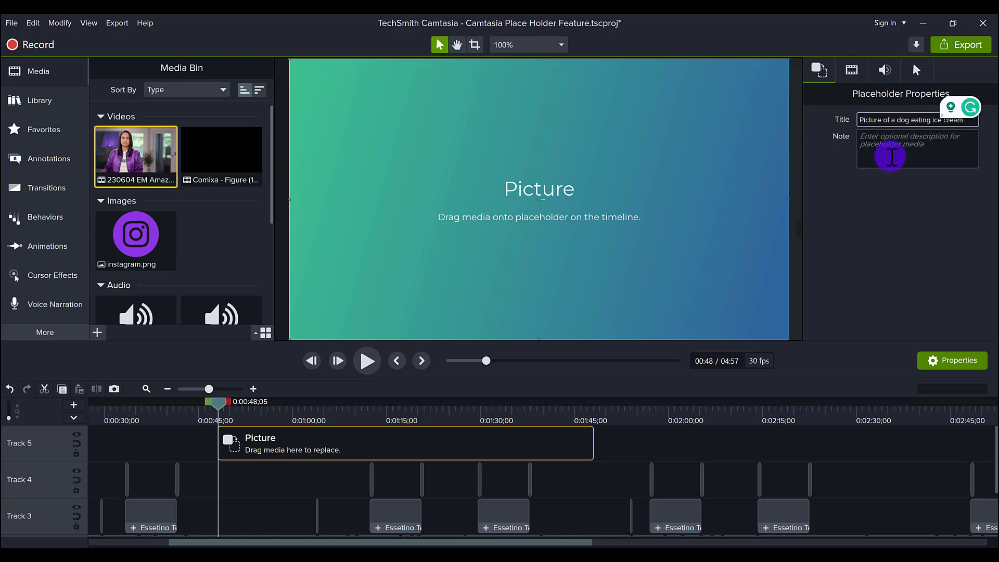
left_click(889, 156)
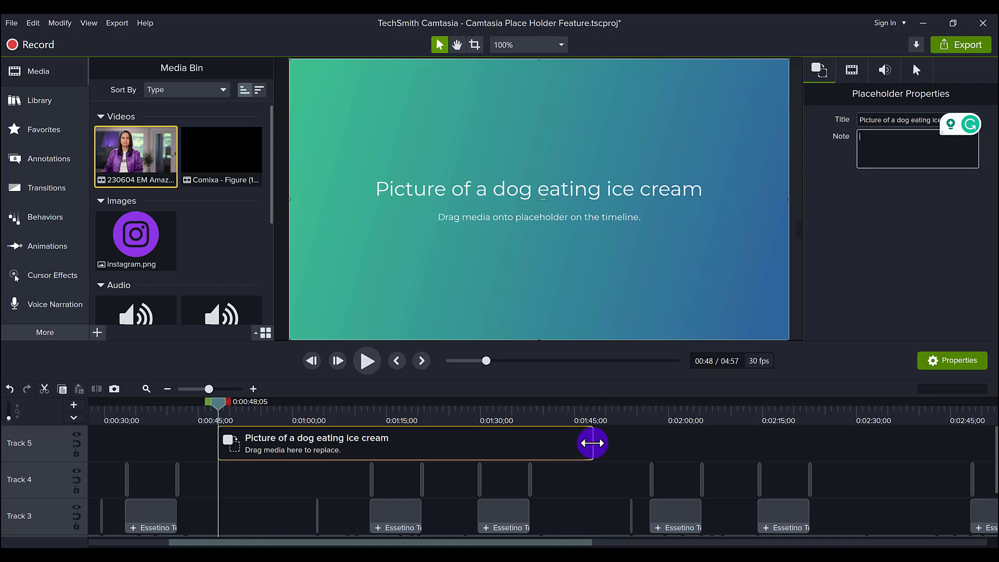
- Trim the Track 5 placeholder clip to about seven seconds (00:00:07;09)
left_click_drag(592, 442, 258, 442)
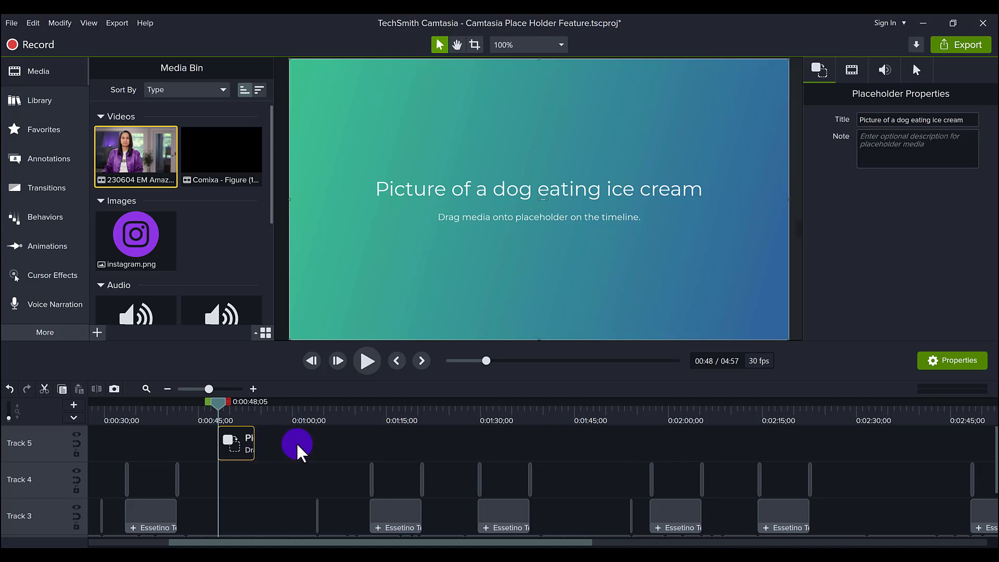
scroll(286, 458, "down", 2)
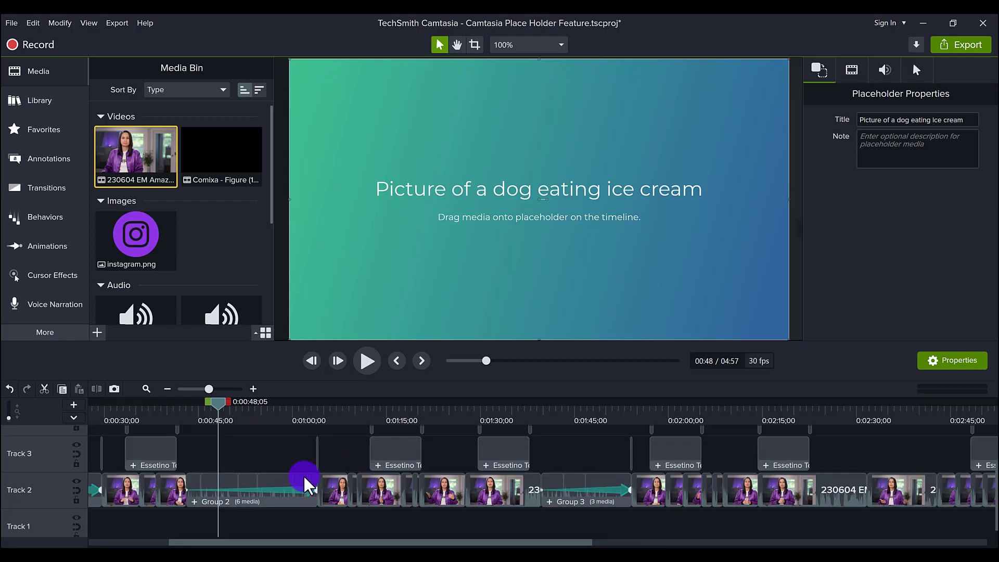
scroll(259, 476, "up", 1)
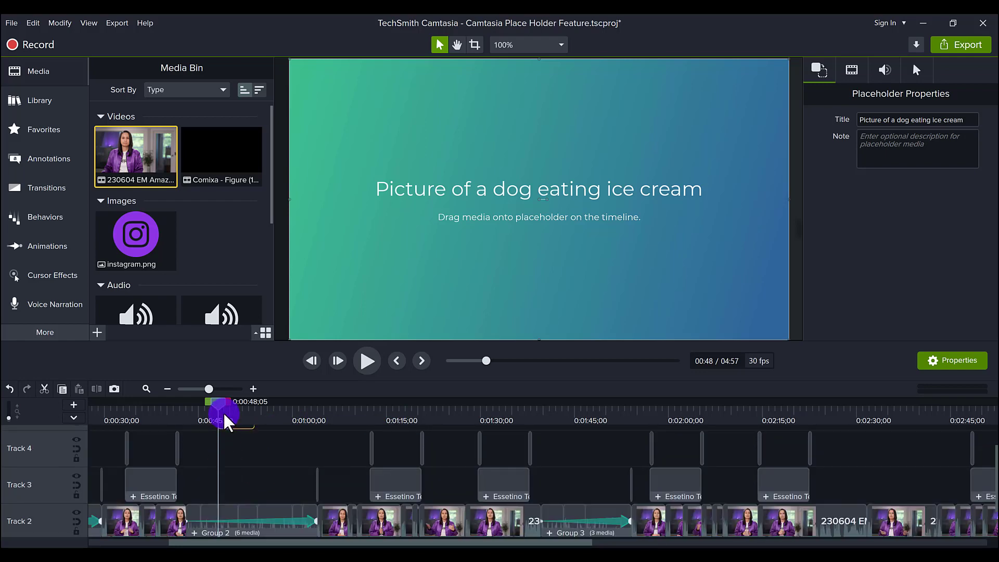
scroll(232, 432, "up", 1)
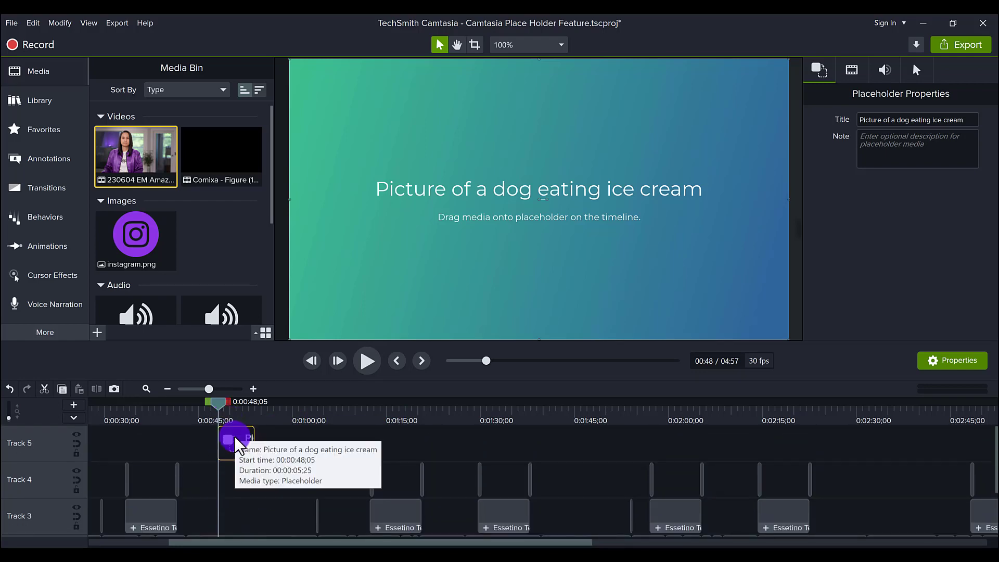
left_click_drag(253, 441, 281, 438)
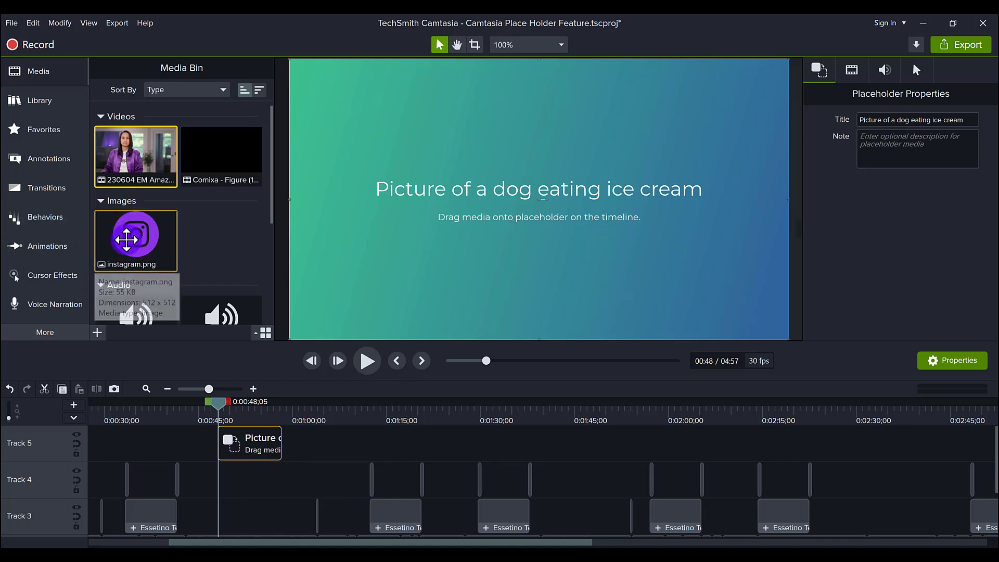
- Drop instagram.png onto the placeholder and choose Replace with Clip Speed to keep its 10;05 duration
left_click_drag(133, 232, 245, 527)
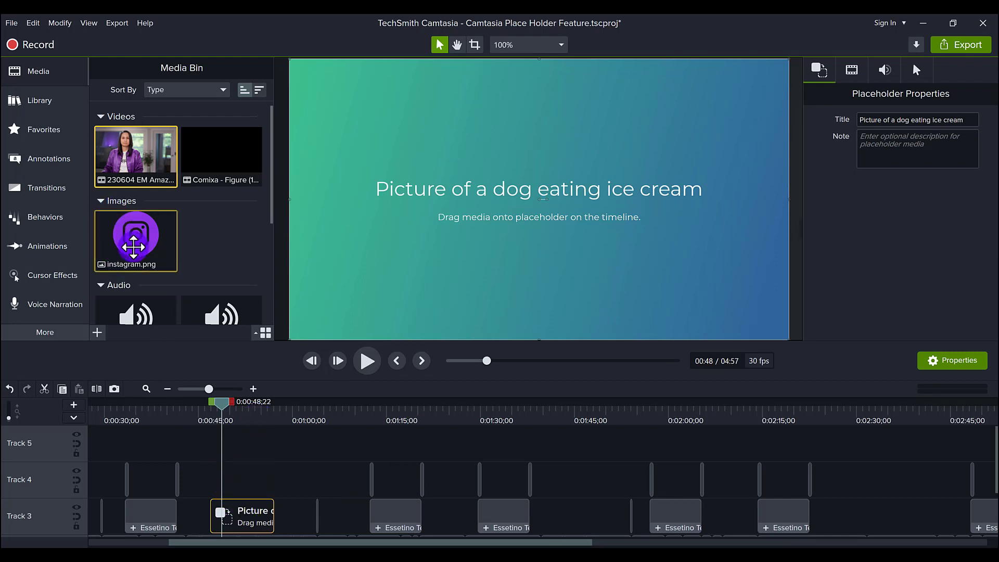
left_click_drag(135, 243, 229, 516)
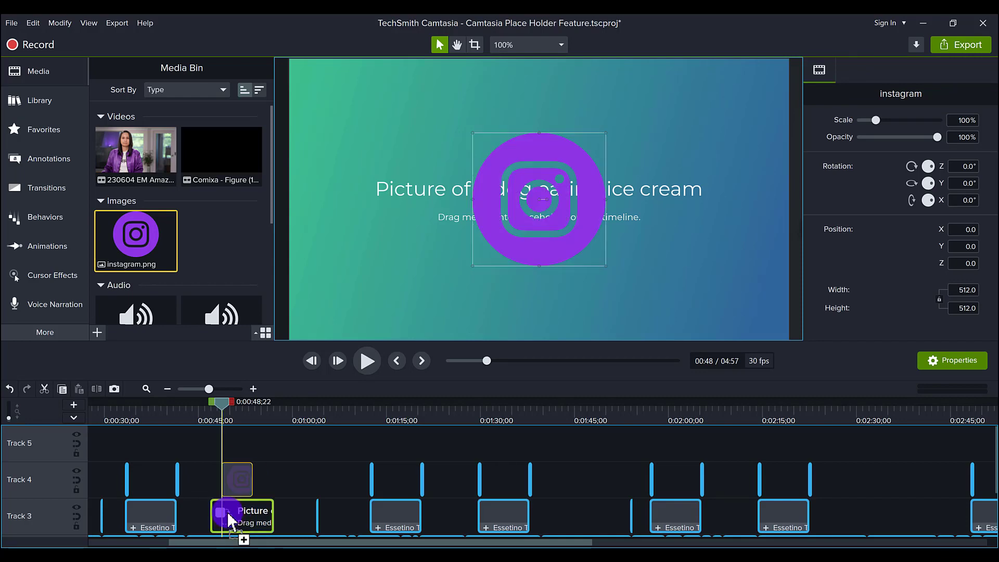
left_click_drag(228, 516, 258, 496)
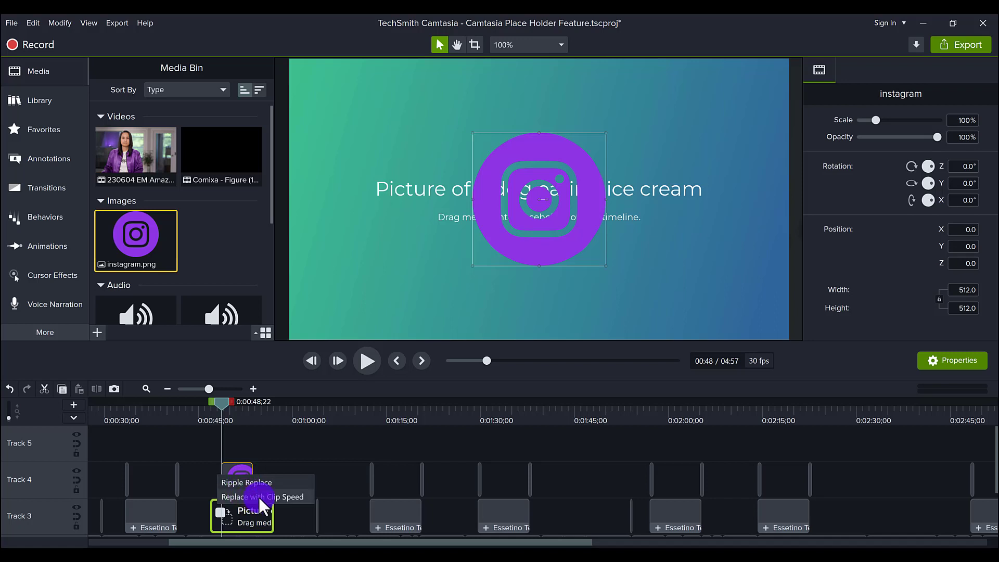
left_click(258, 495)
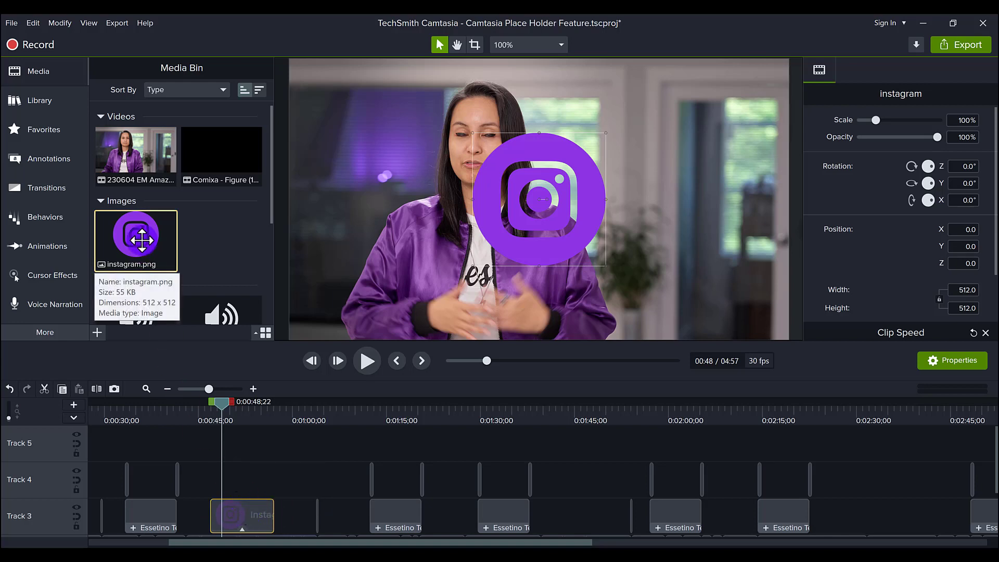
left_click_drag(135, 231, 226, 483)
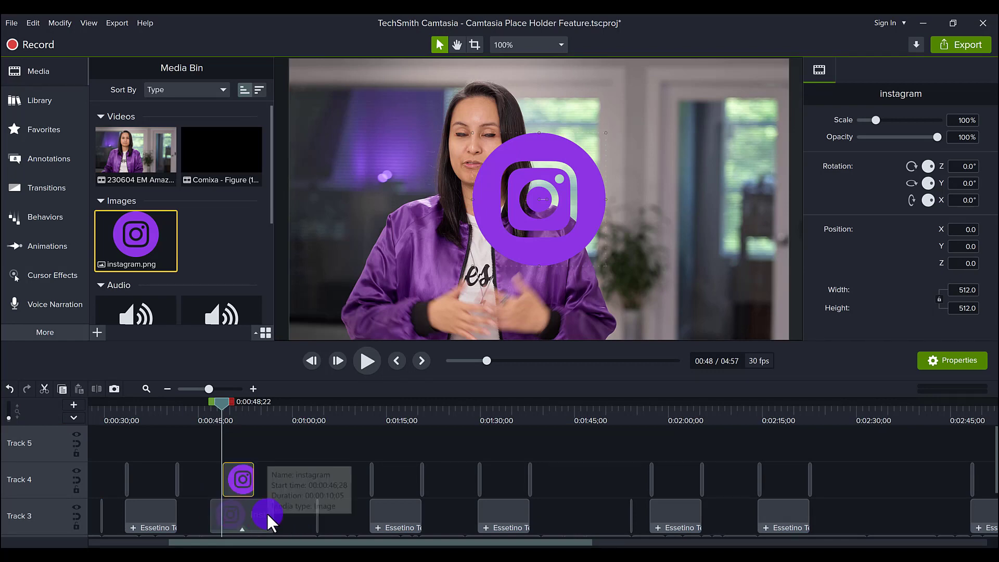
left_click_drag(238, 477, 233, 505)
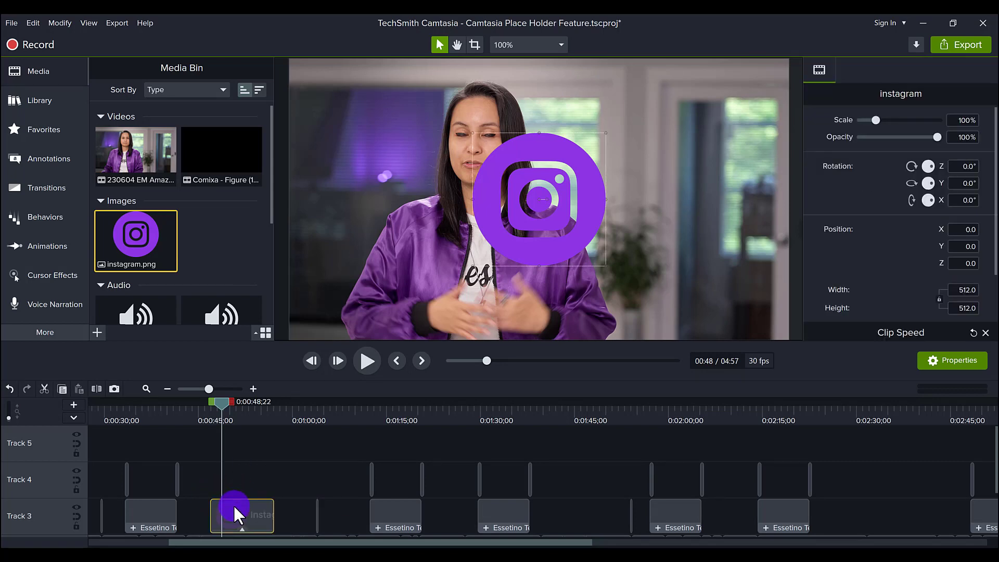
left_click(242, 414)
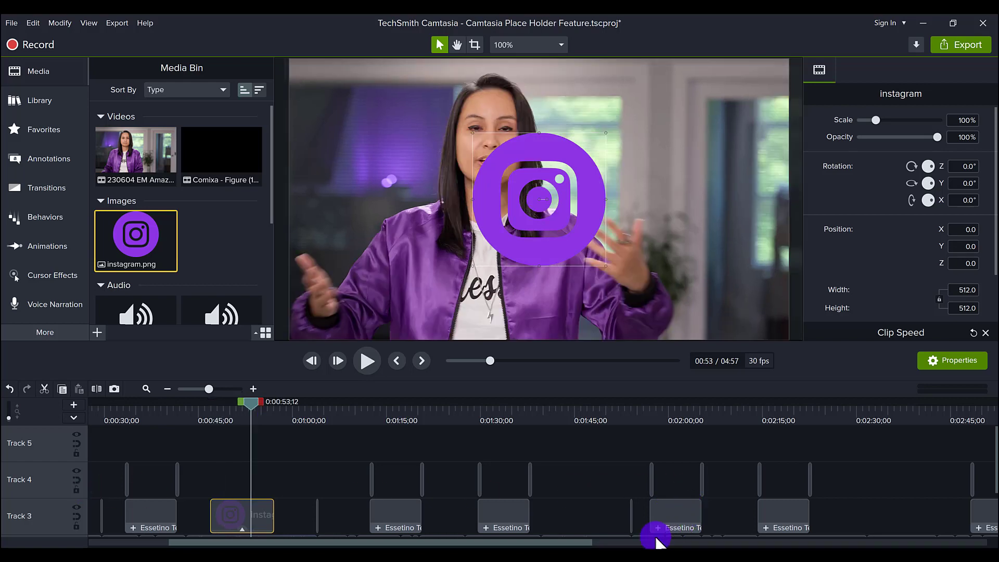
scroll(617, 527, "down", 2)
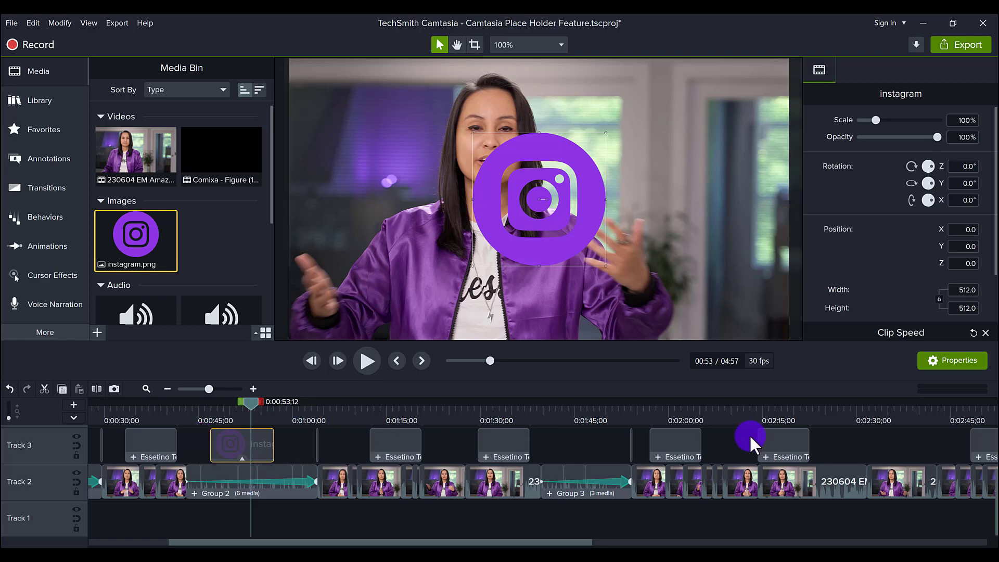
left_click_drag(214, 412, 229, 443)
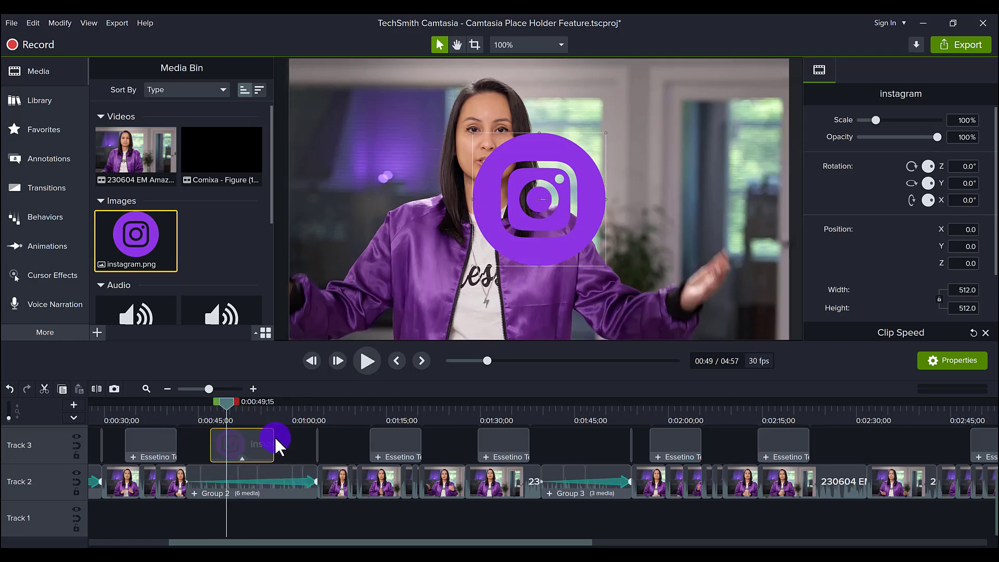
mouse_move(245, 426)
left_mouse_down()
mouse_move(251, 412)
mouse_move(230, 414)
left_mouse_up()
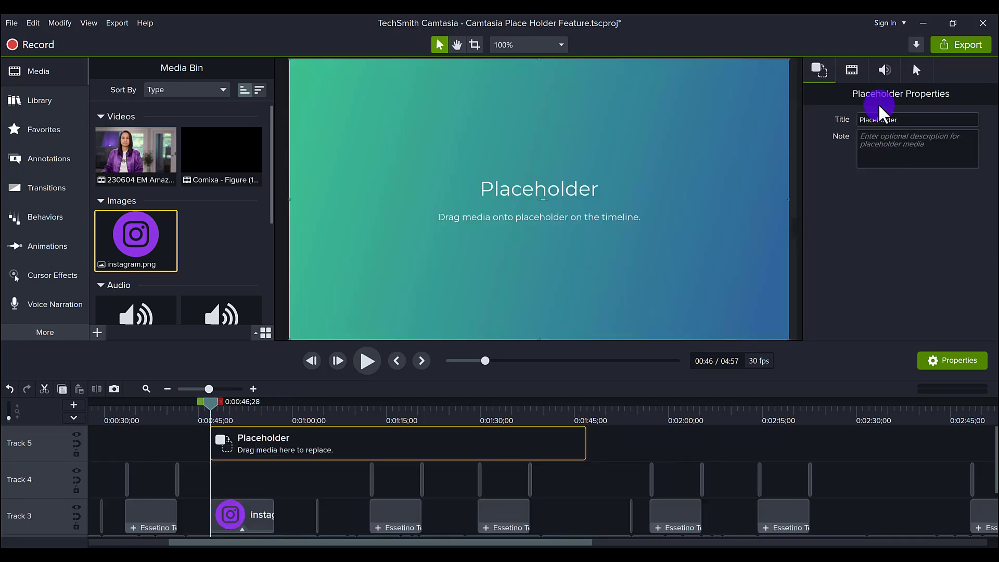
- Start editing the new placeholder's Title field
left_click(876, 119)
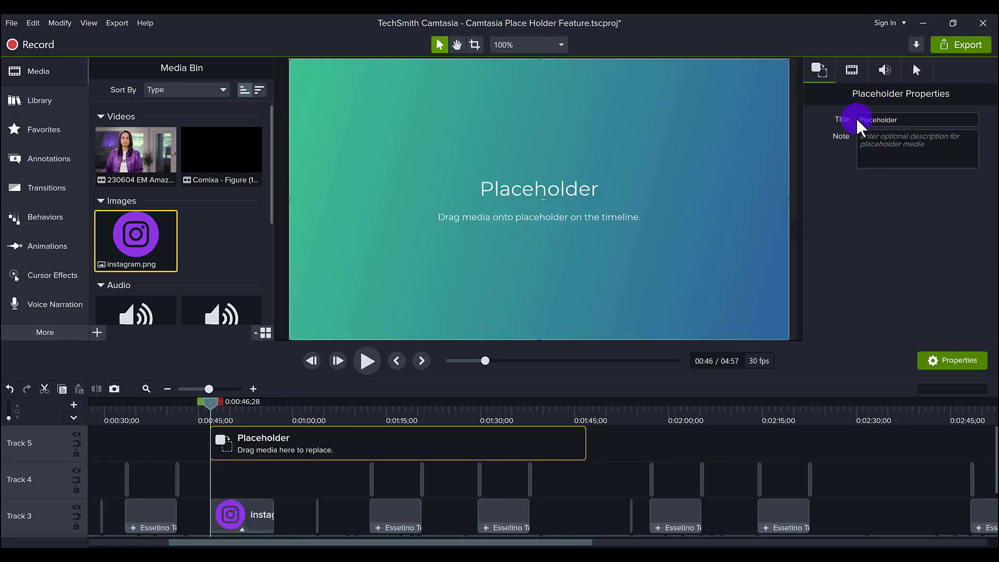